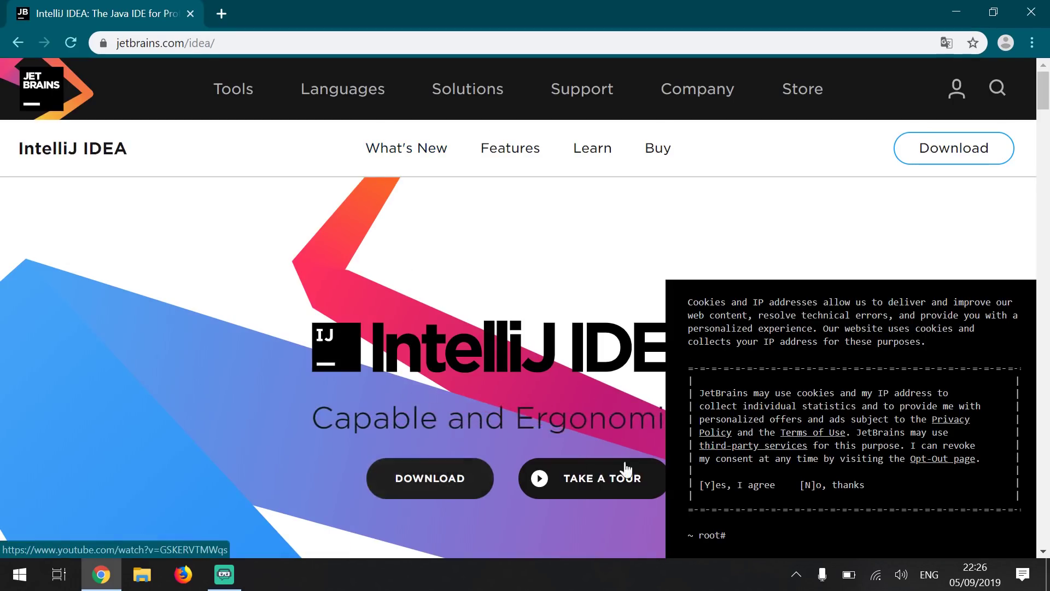
Accept the JetBrains cookie notice and download the Windows .exe installer of IntelliJ IDEA Community
click(725, 487)
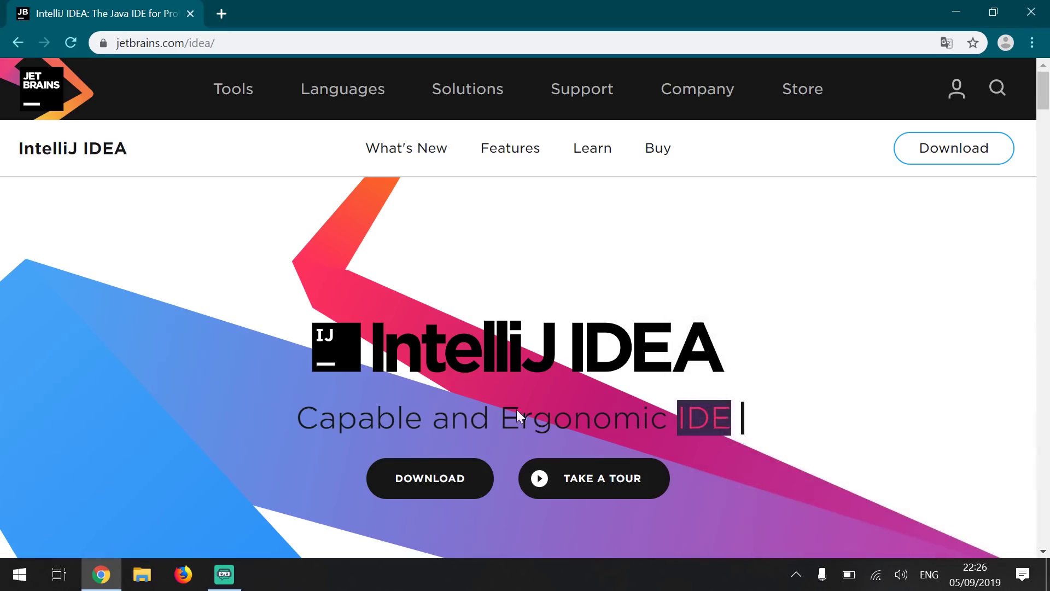
click(415, 502)
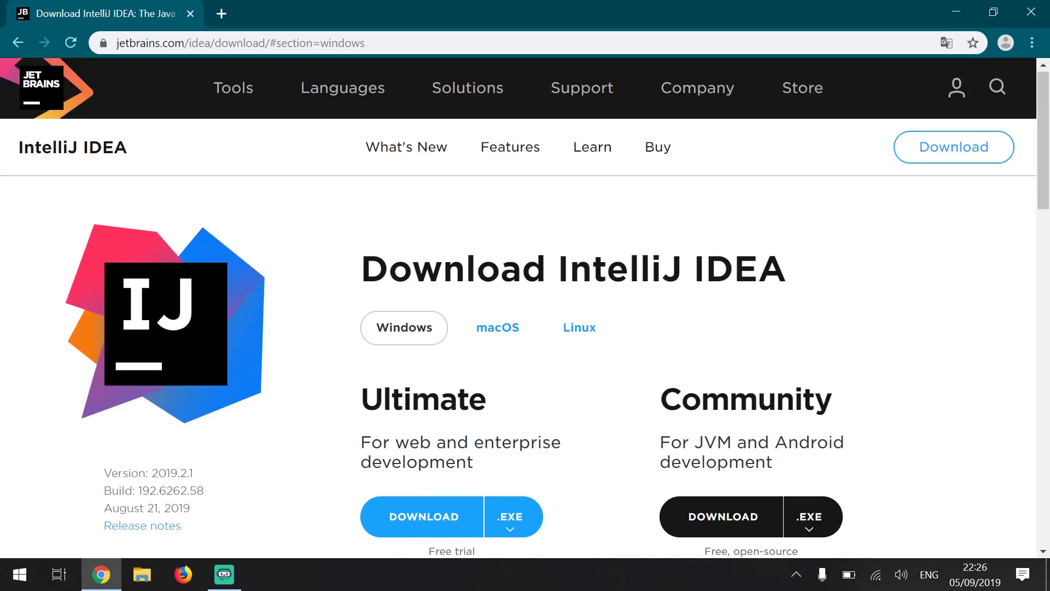
scroll(530, 269, down, 2)
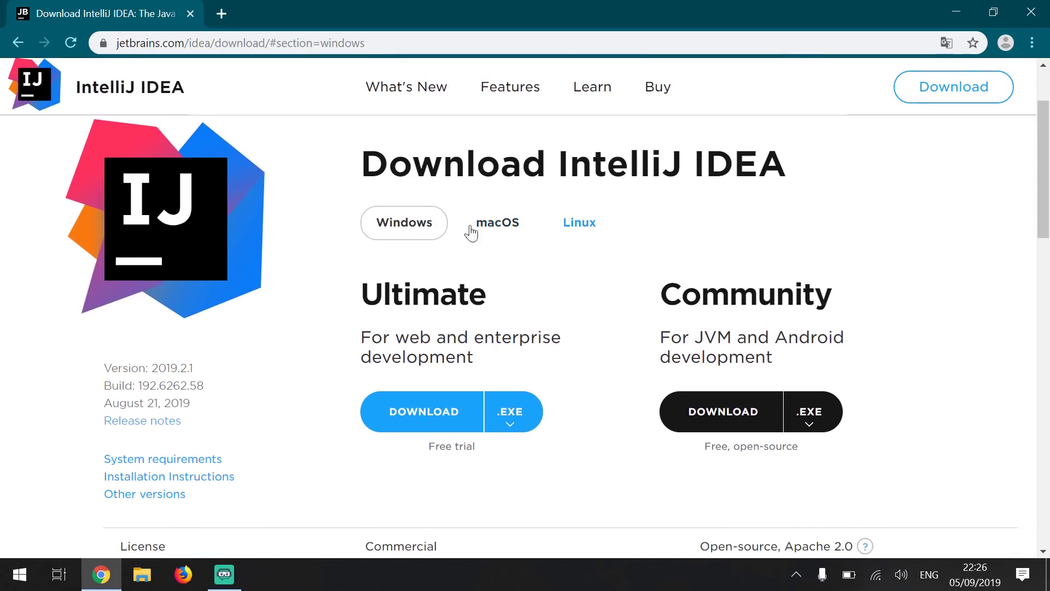
click(729, 408)
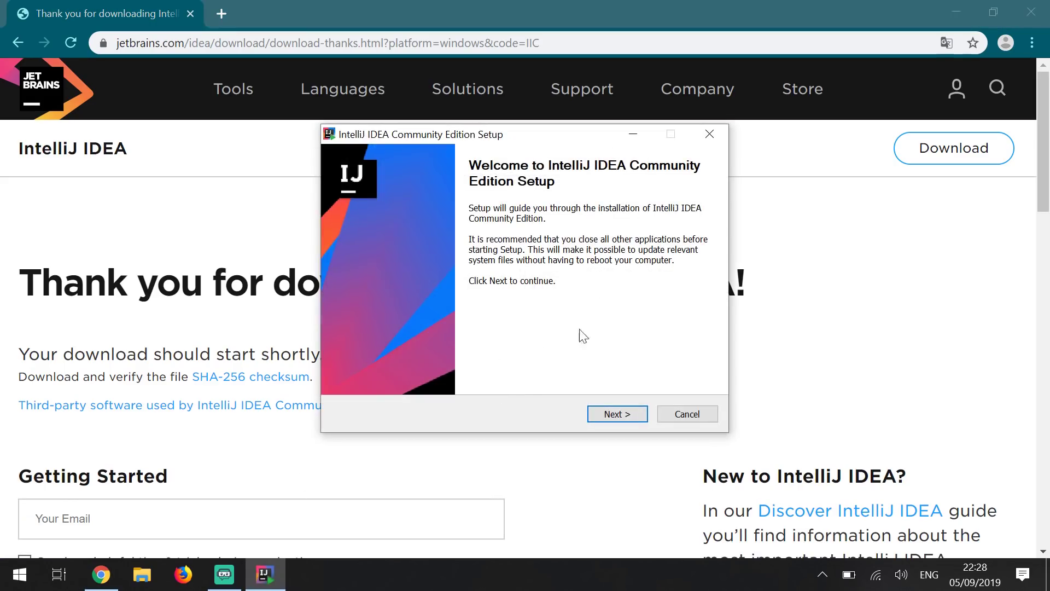
Install IntelliJ IDEA Community Edition in the default folder with a 64-bit launcher desktop shortcut, the .java association and the "Open Folder as Project" option
click(617, 414)
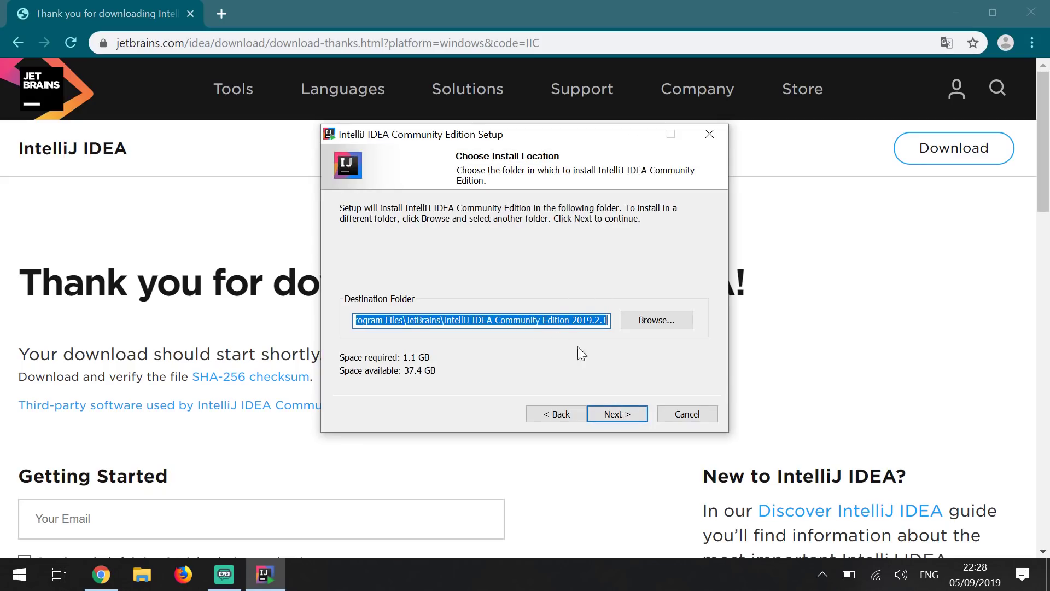
click(618, 414)
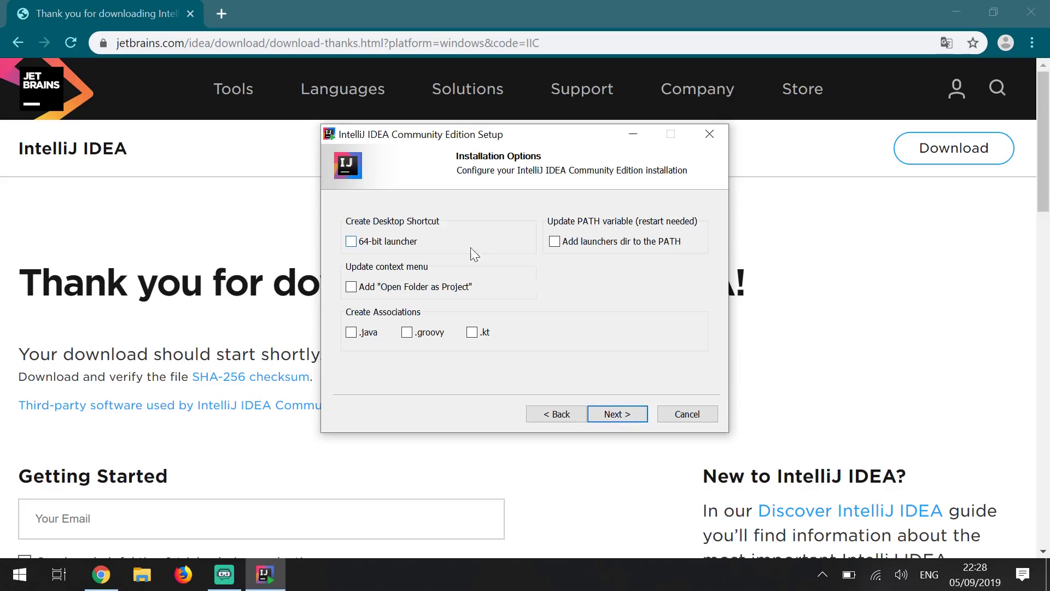
click(360, 243)
click(357, 333)
click(361, 289)
click(617, 414)
click(622, 417)
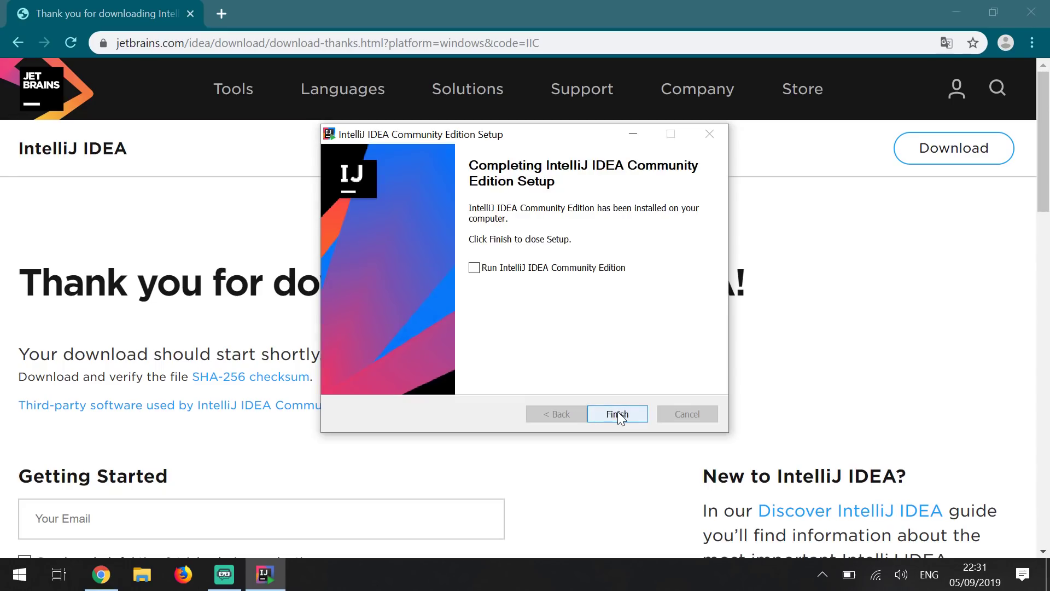
Finish the setup with IntelliJ IDEA Community Edition set to run, and minimize the browser
click(474, 267)
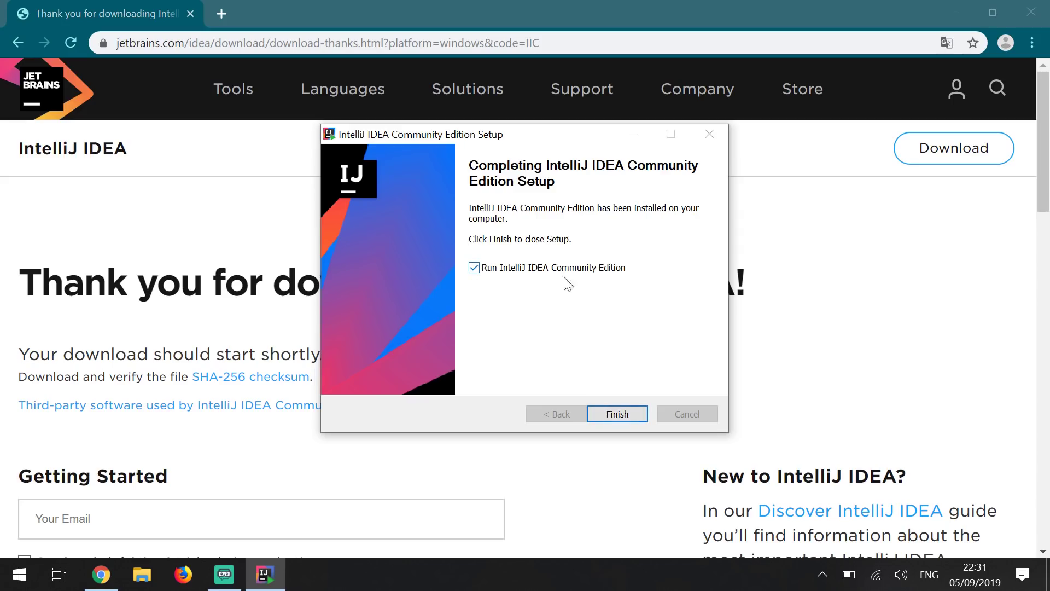
click(607, 414)
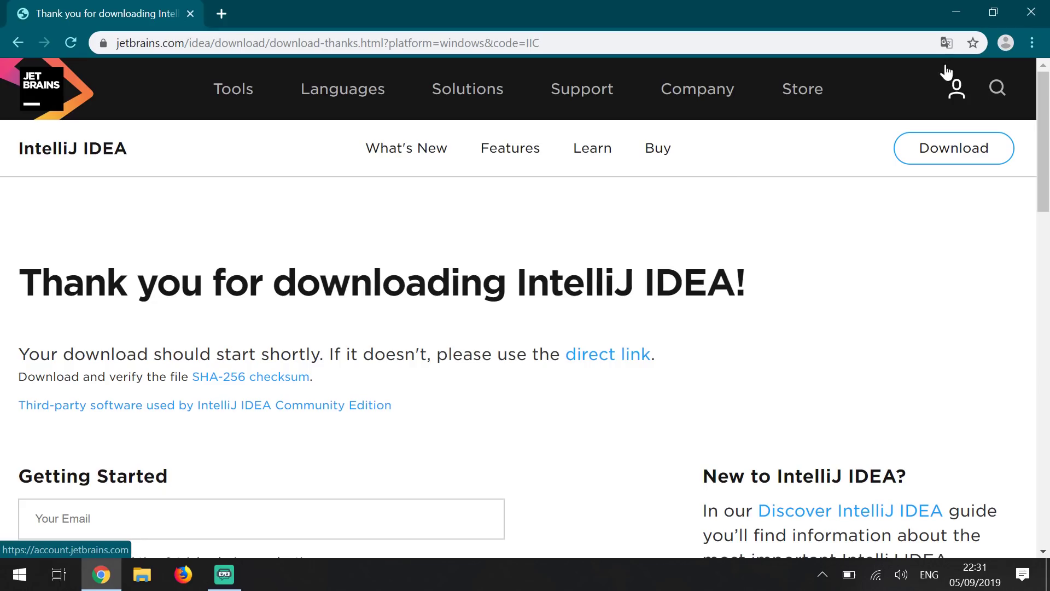
click(955, 11)
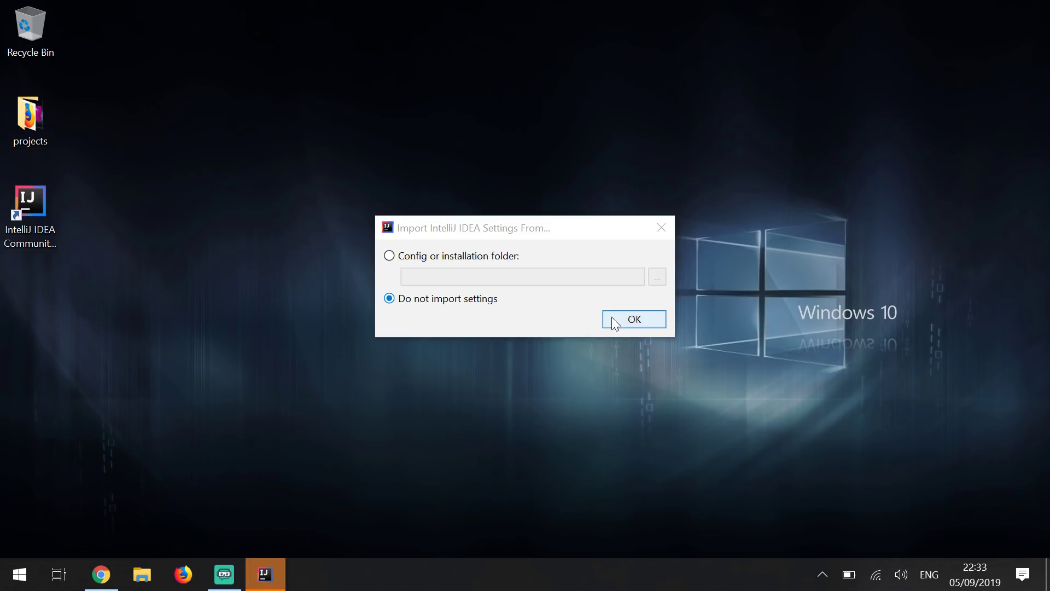
Complete the first-run configuration without importing settings, keeping the Darcula theme and default plugins and installing no featured plugins
click(612, 318)
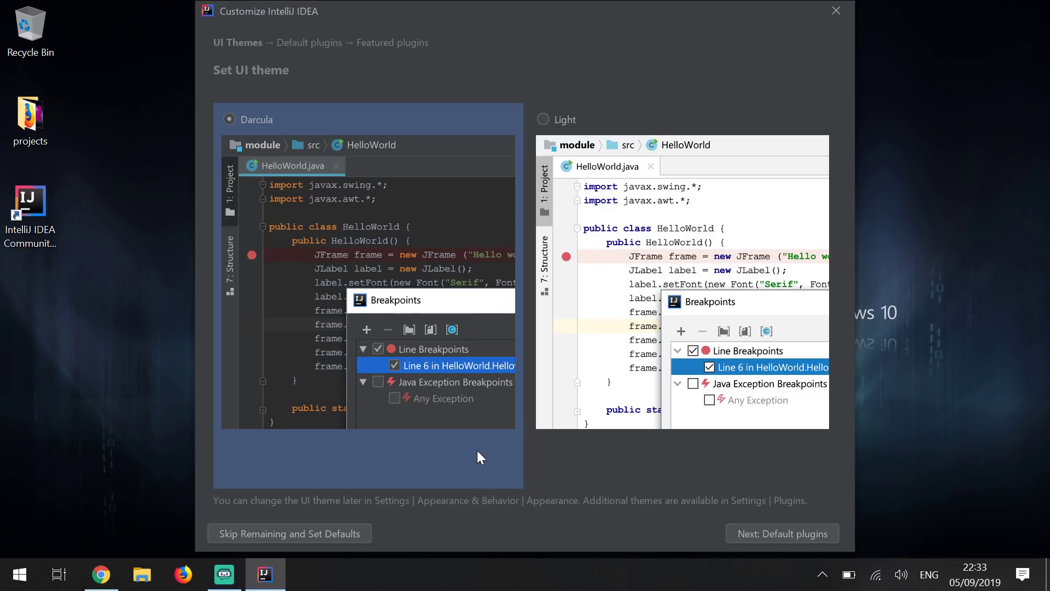
click(788, 536)
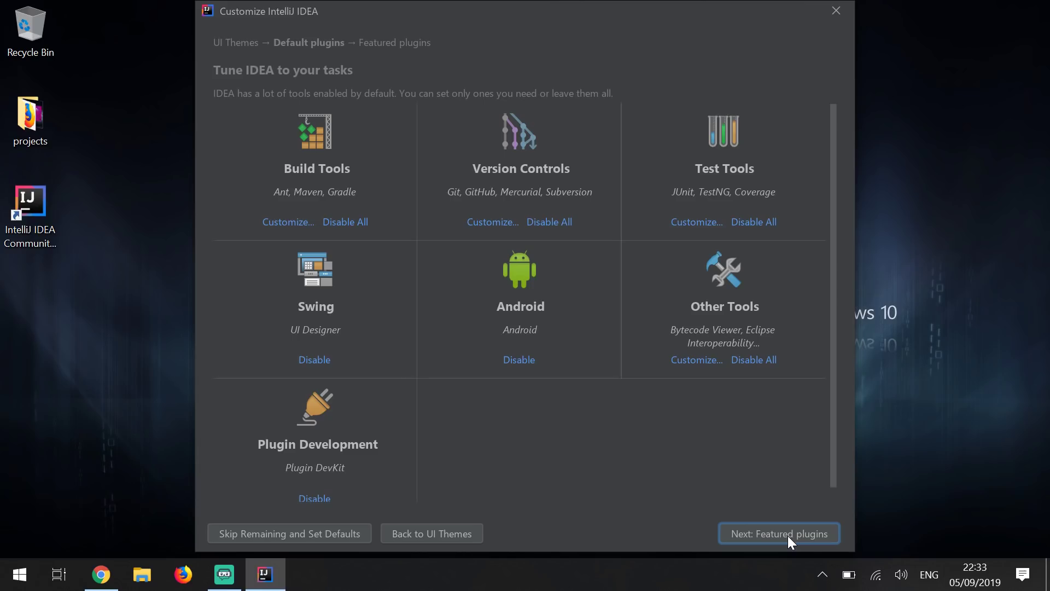
click(788, 536)
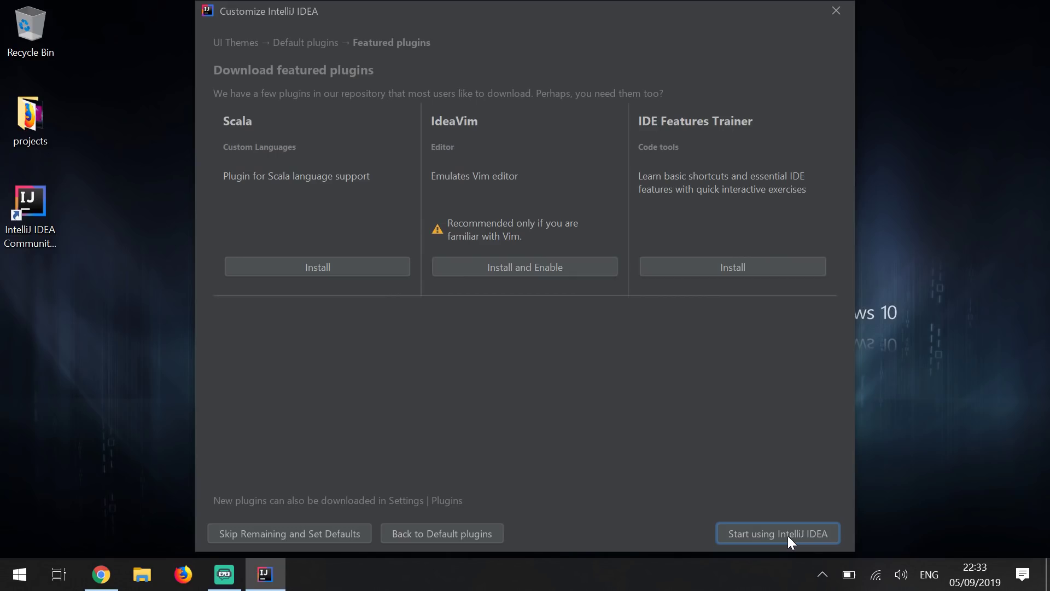
click(787, 536)
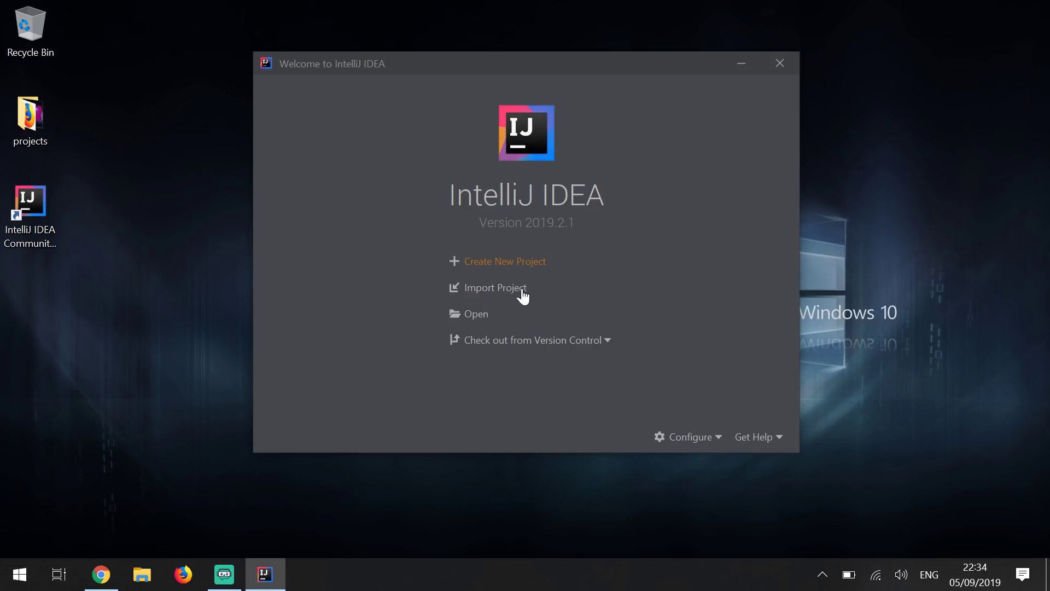
Create a Java project with SDK 10 from the Command Line App template, keeping the default name, location and base package, and dismiss the startup tip
click(517, 263)
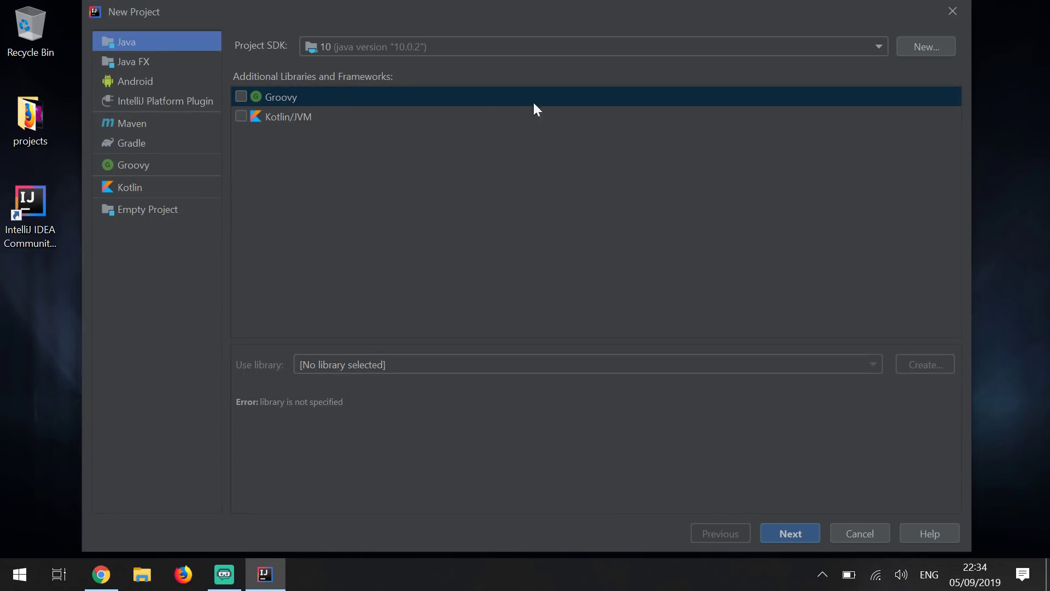
click(879, 47)
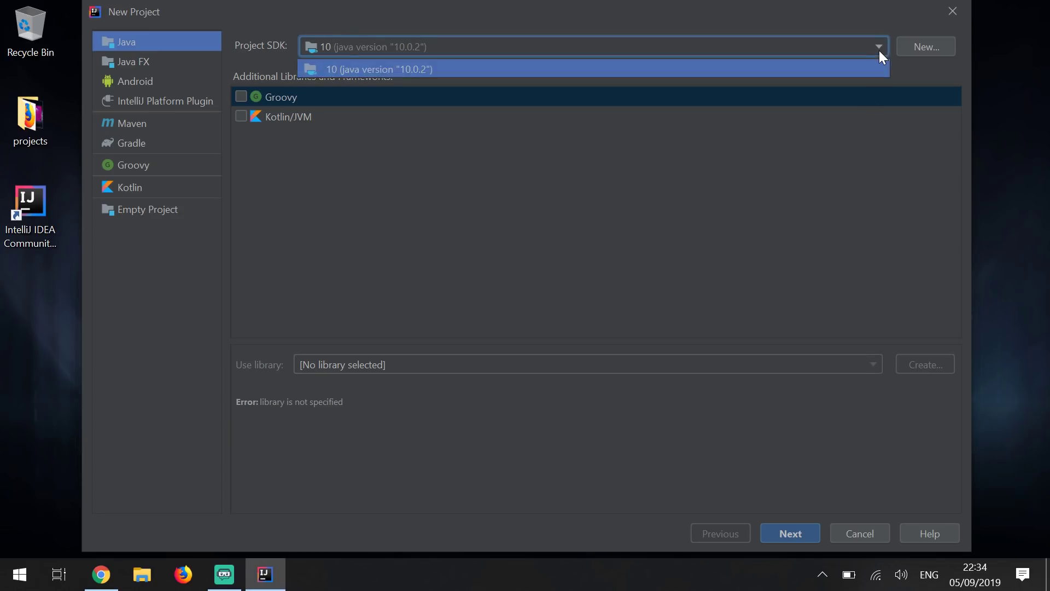
click(878, 46)
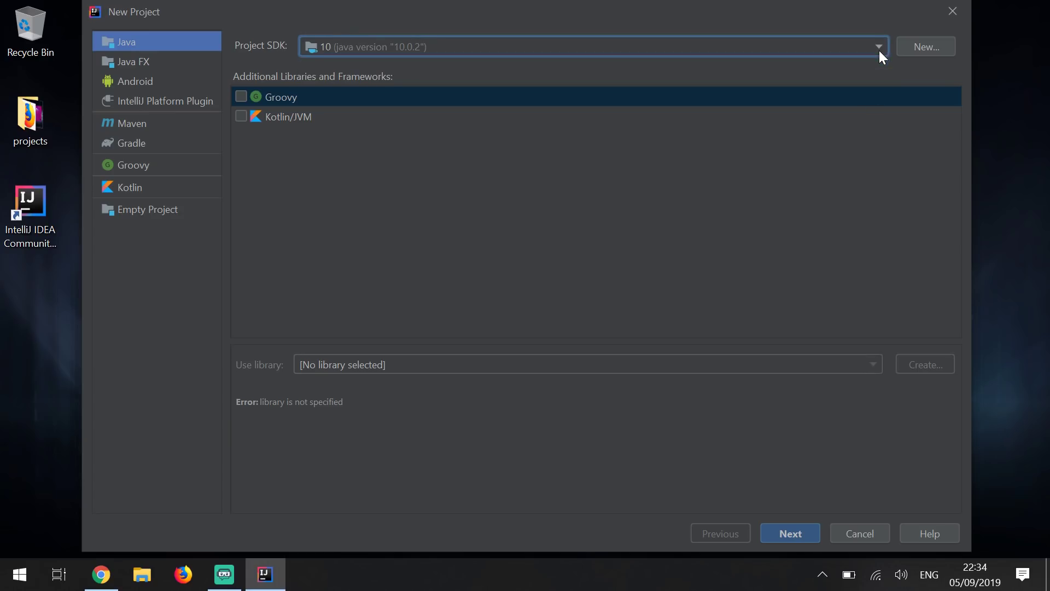
click(789, 532)
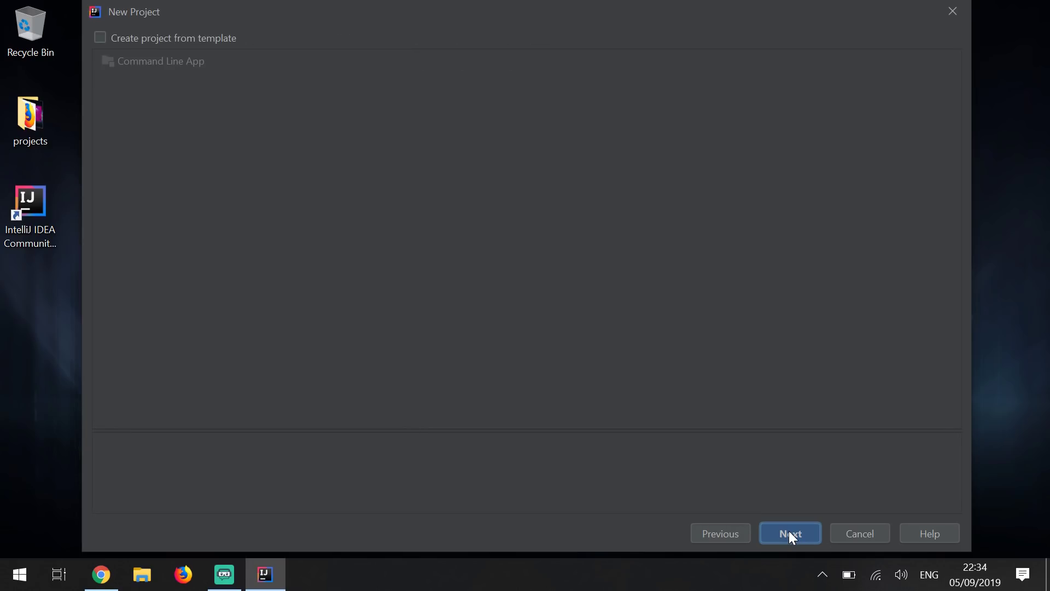
click(102, 34)
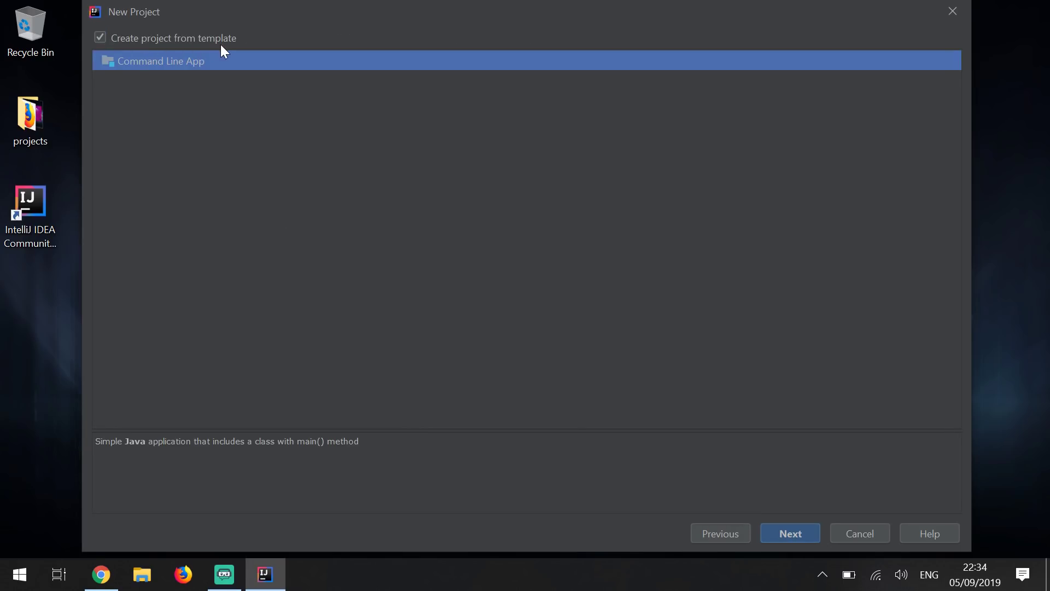
click(790, 532)
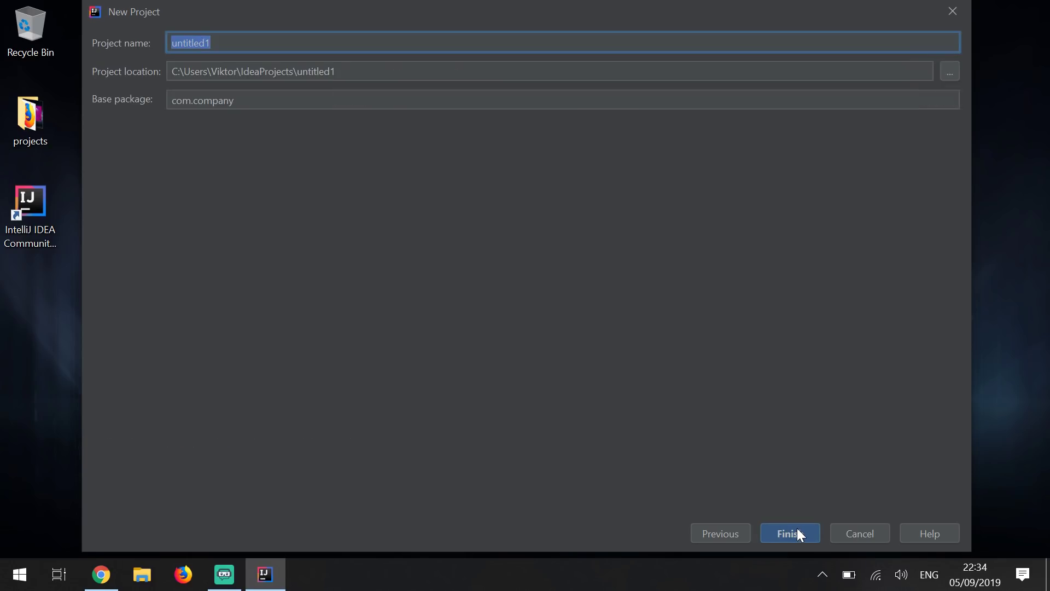
click(796, 527)
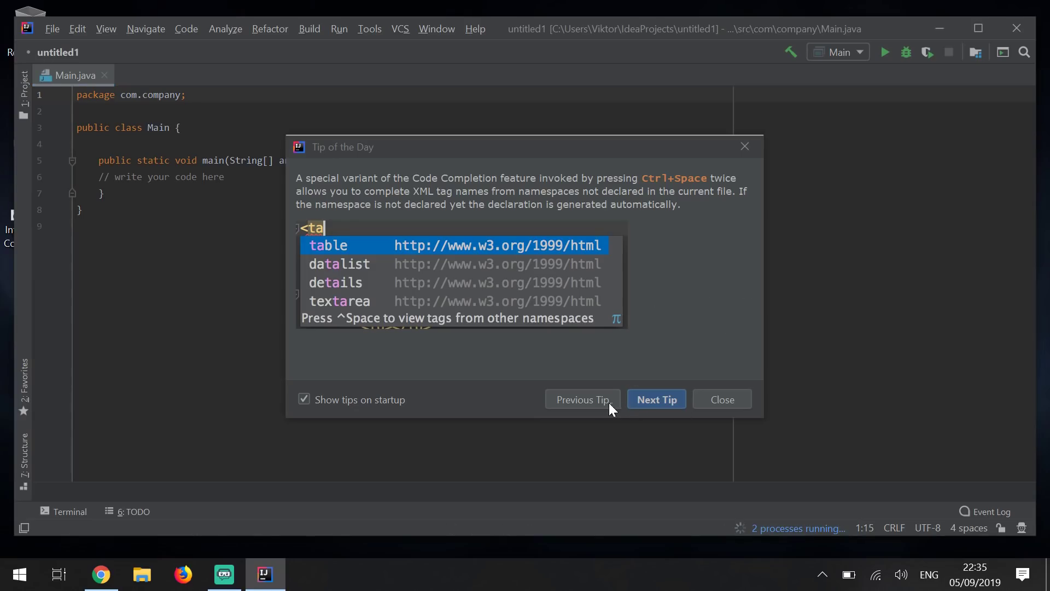
click(710, 399)
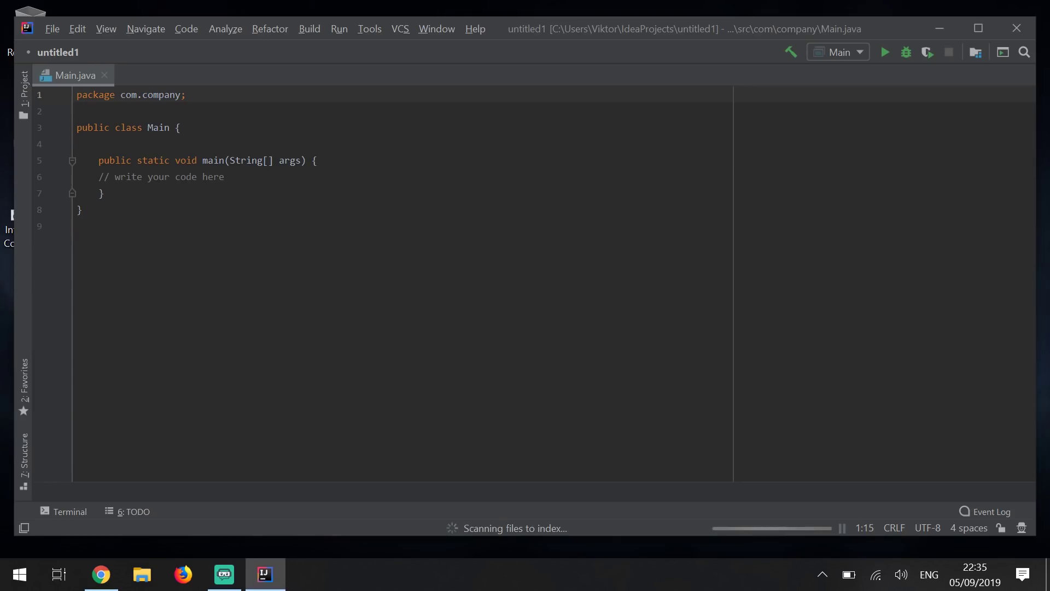
Replace the placeholder comment in main with System.out.println("Thank's for watching! Please subscribe - Code Compadre"); and run Main
double_click(217, 177)
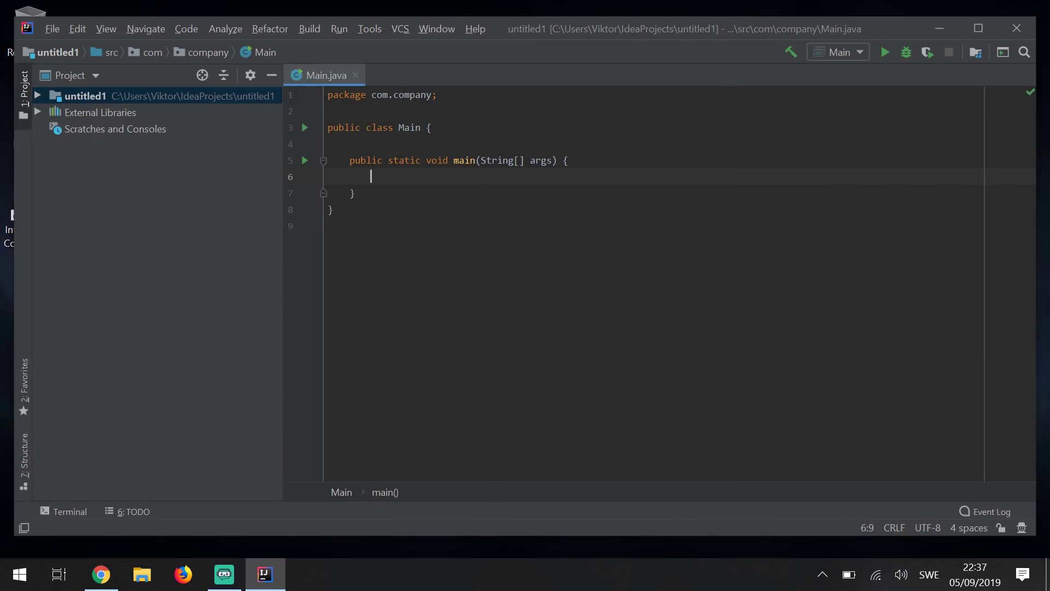
text(sout)
key(Tab)
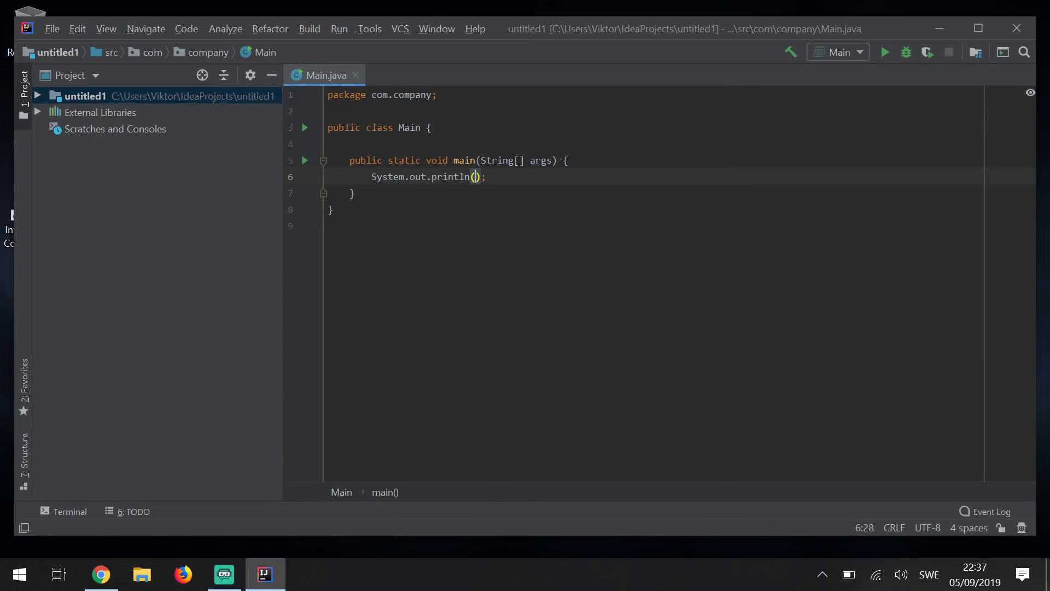
text("Thank's for watc)
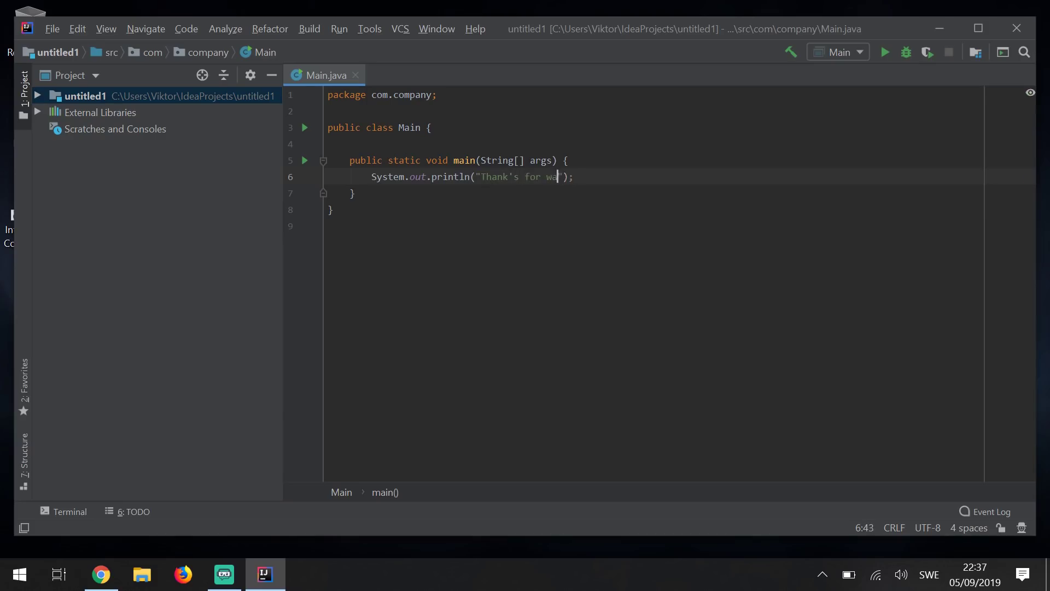
text(hing! Please subscribe - )
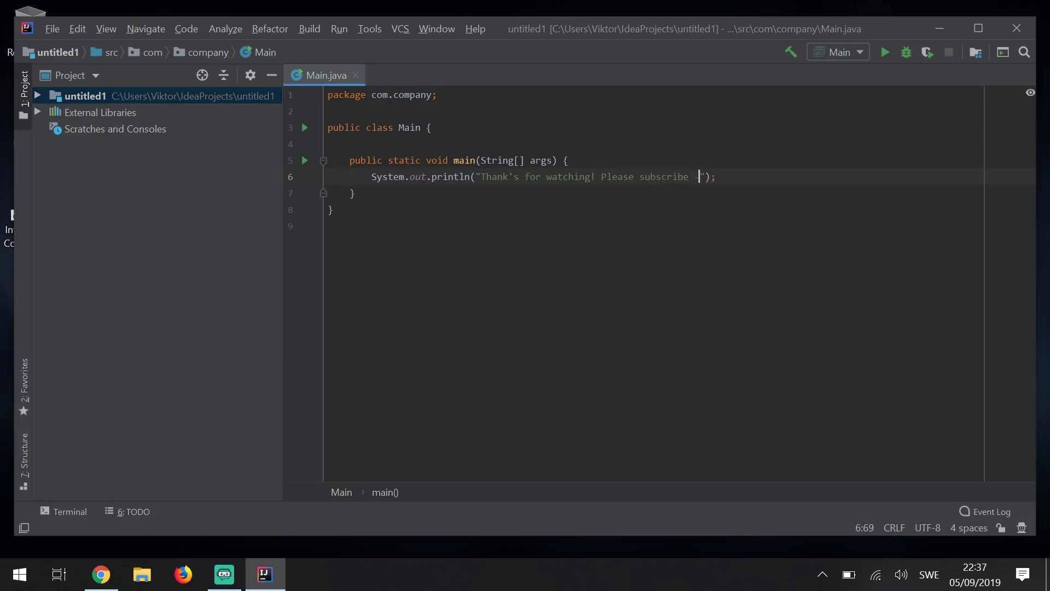
text(Code Compadre)
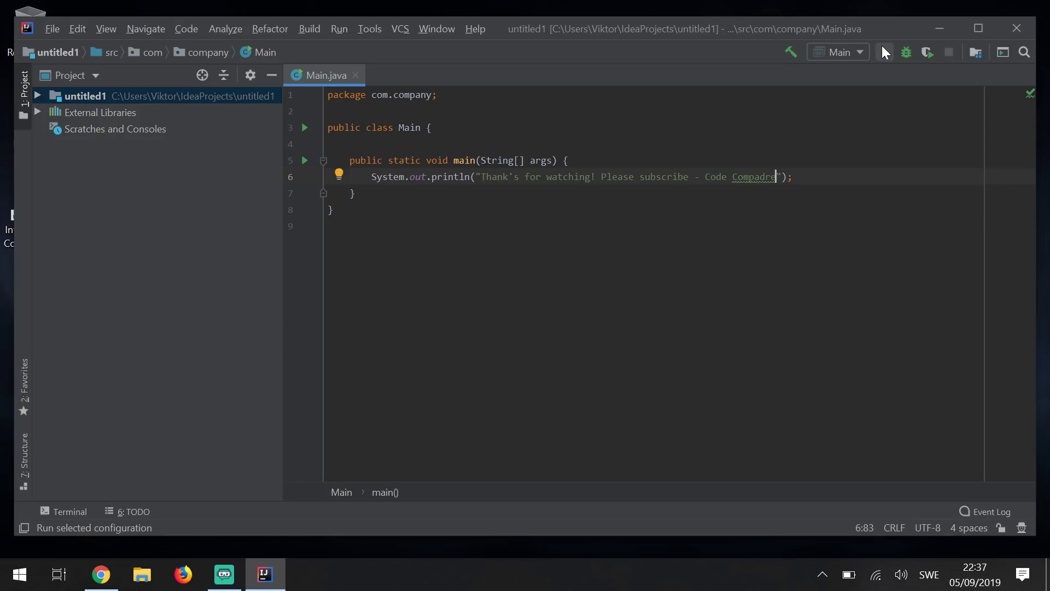
click(882, 46)
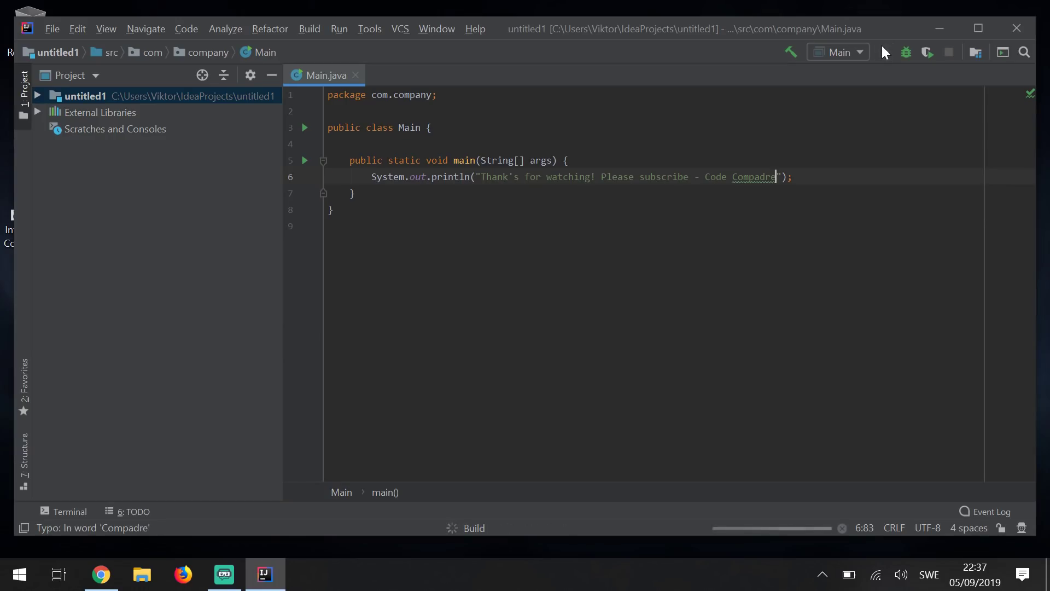